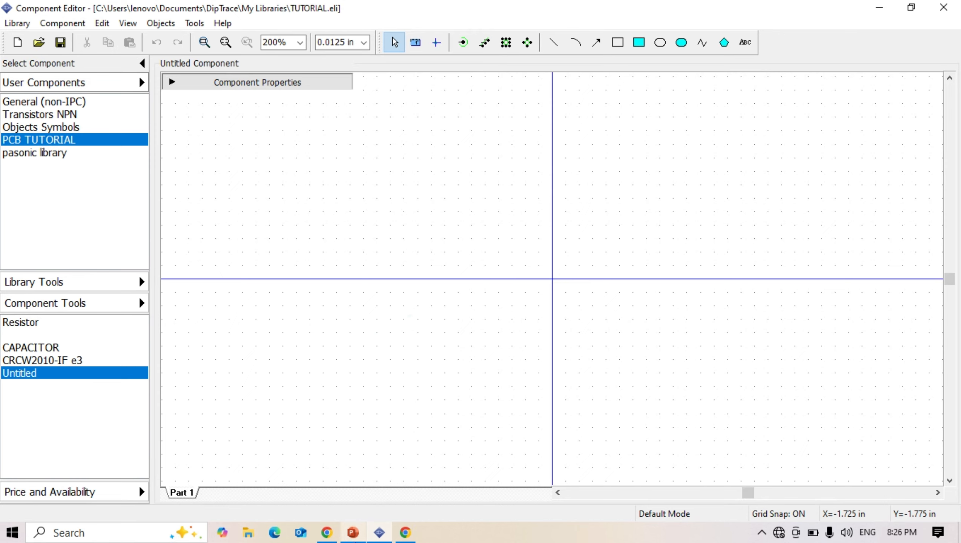
# Switch to the PowerPoint slide on designing a capacitor and change the component value in its text to “10µF”.
pyautogui.click(353, 533)
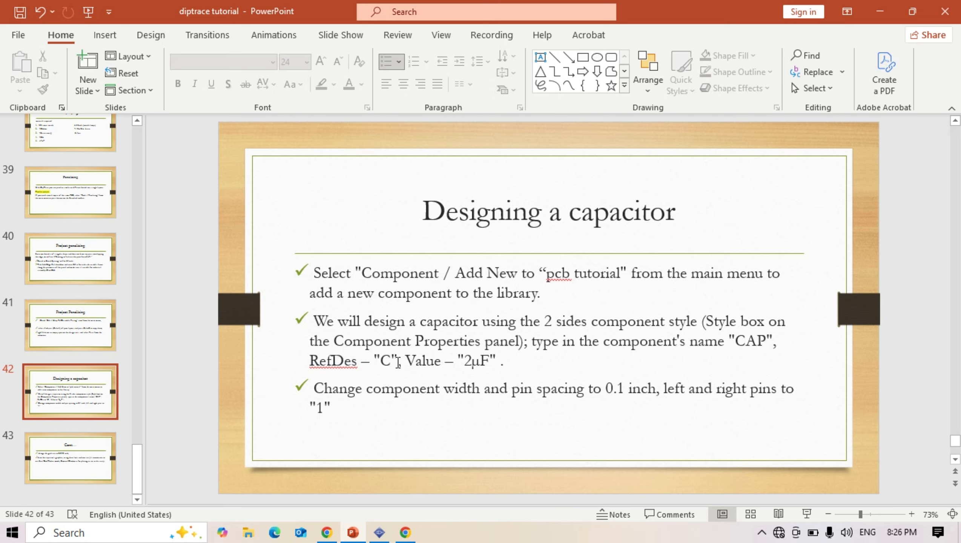
pyautogui.click(472, 362)
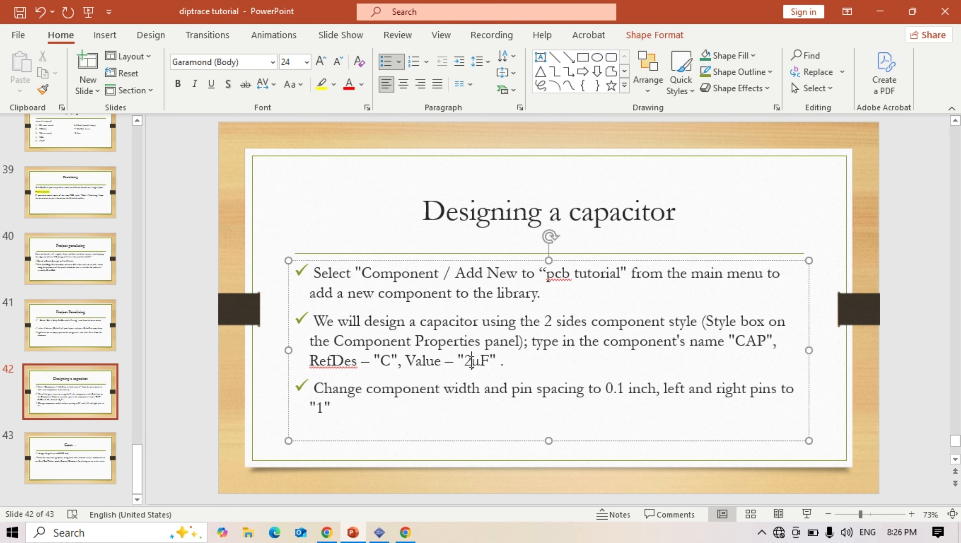
pyautogui.press('BackSpace')
pyautogui.press('BackSpace')
pyautogui.write('"10')
# Switch back to the DipTrace Component Editor, show the new component's properties and clear its placeholder name.
pyautogui.click(379, 533)
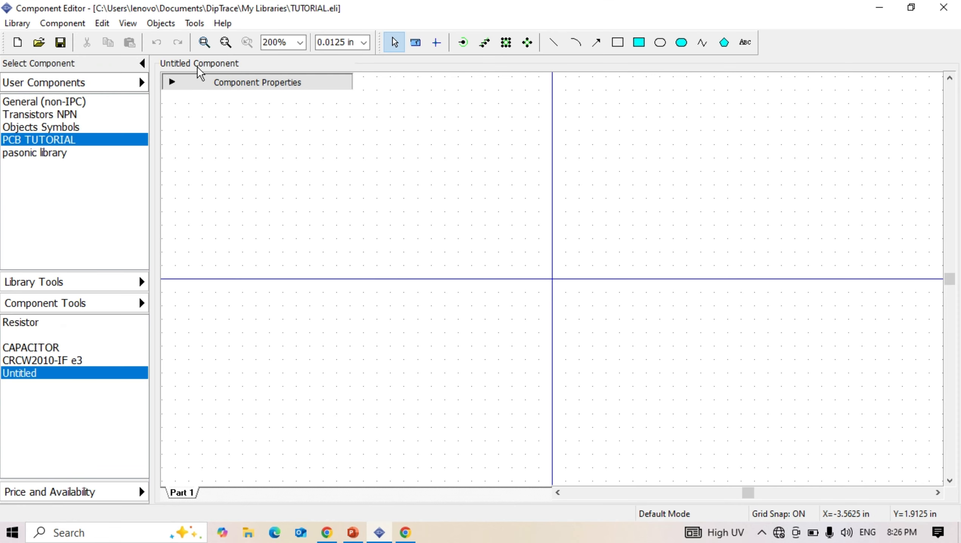
pyautogui.click(173, 80)
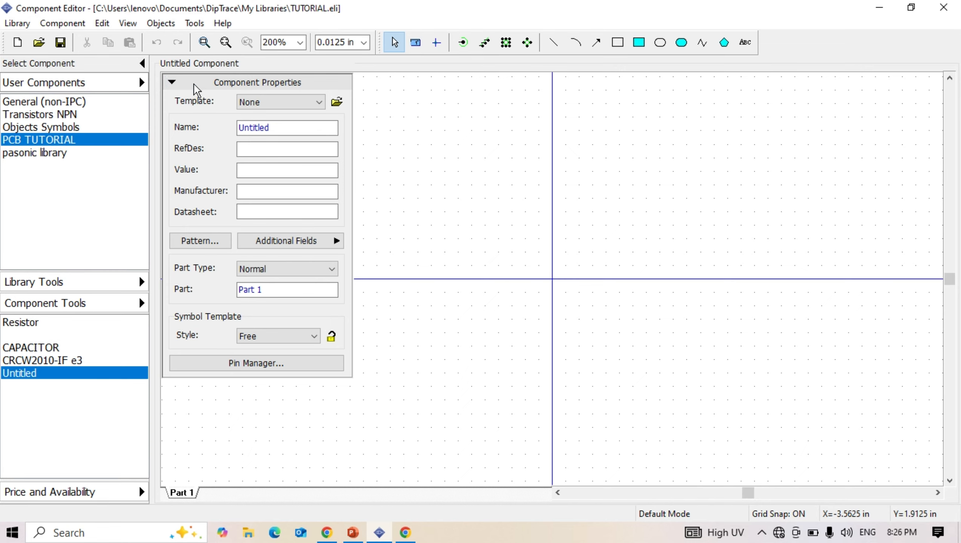
pyautogui.click(280, 128)
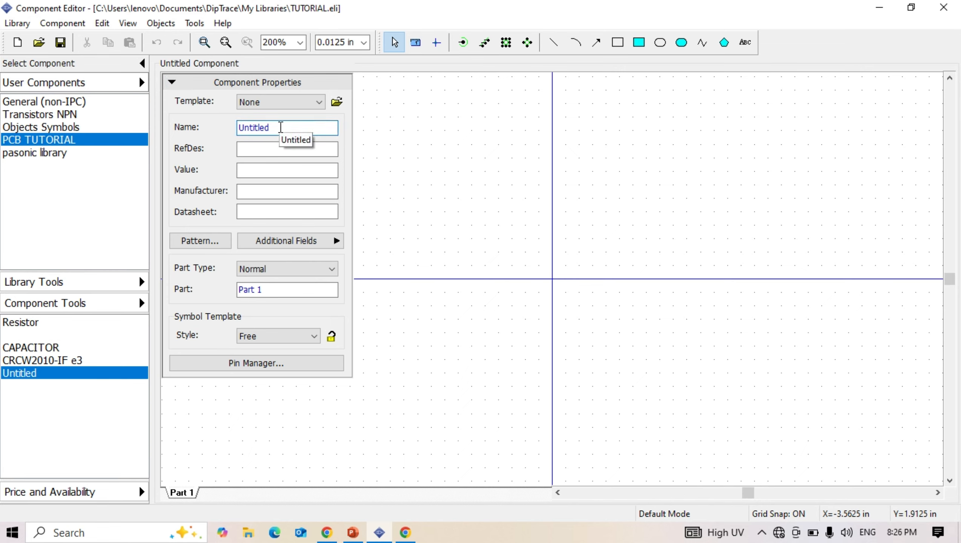
pyautogui.press('BackSpace')
pyautogui.press('BackSpace')
pyautogui.press('BackSpace')
pyautogui.press('BackSpace')
pyautogui.press('BackSpace')
pyautogui.press('BackSpace')
pyautogui.press('BackSpace')
pyautogui.press('BackSpace')
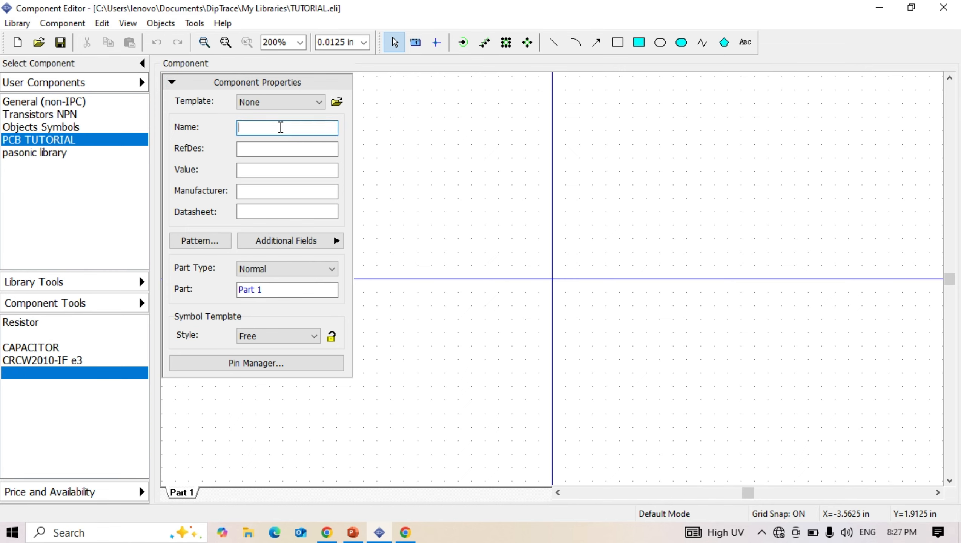
pyautogui.write('ca')
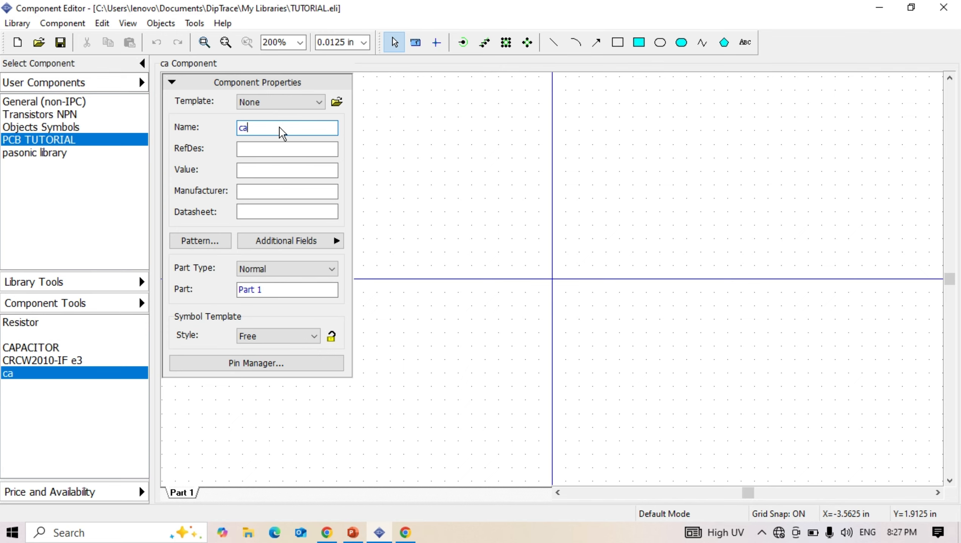
pyautogui.press('BackSpace')
pyautogui.press('BackSpace')
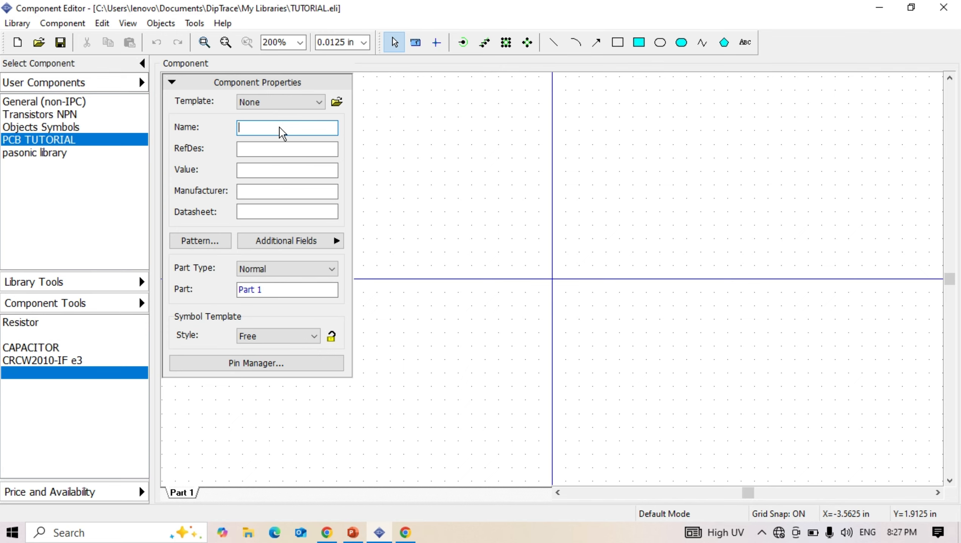
pyautogui.write('CA')
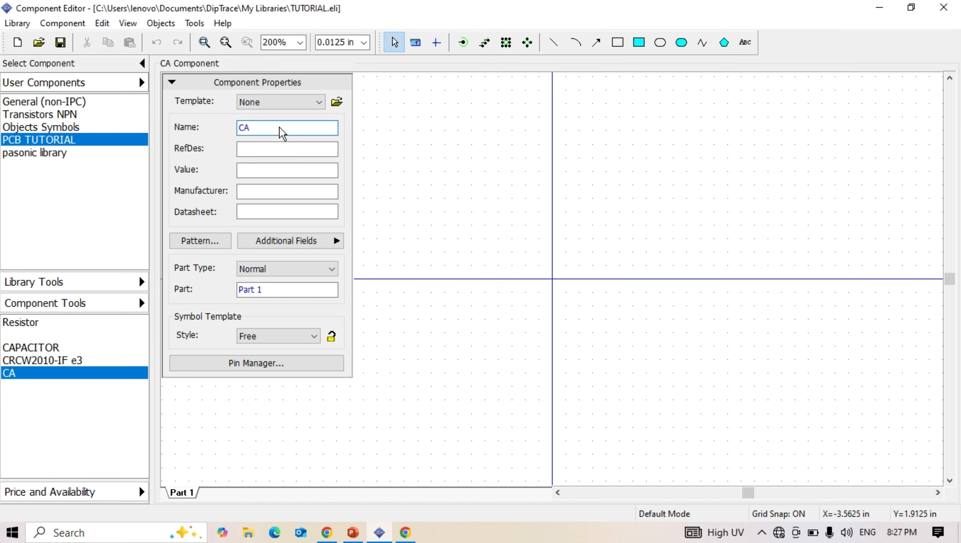
pyautogui.write('PA')
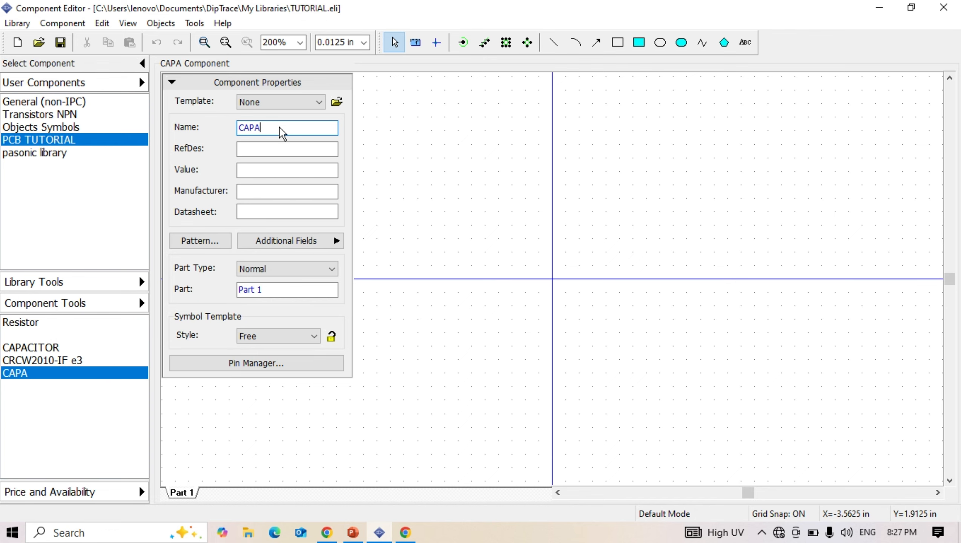
pyautogui.write('CIT')
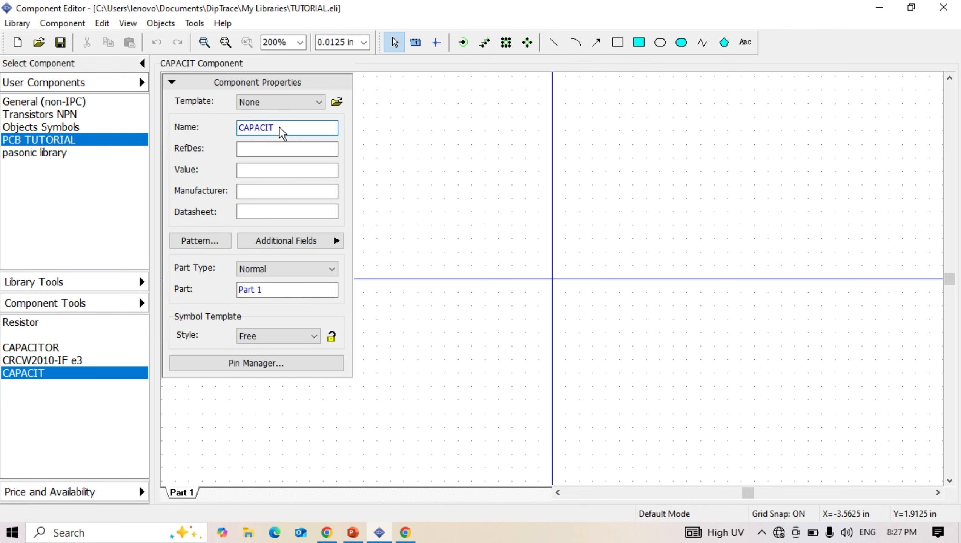
pyautogui.write('OR')
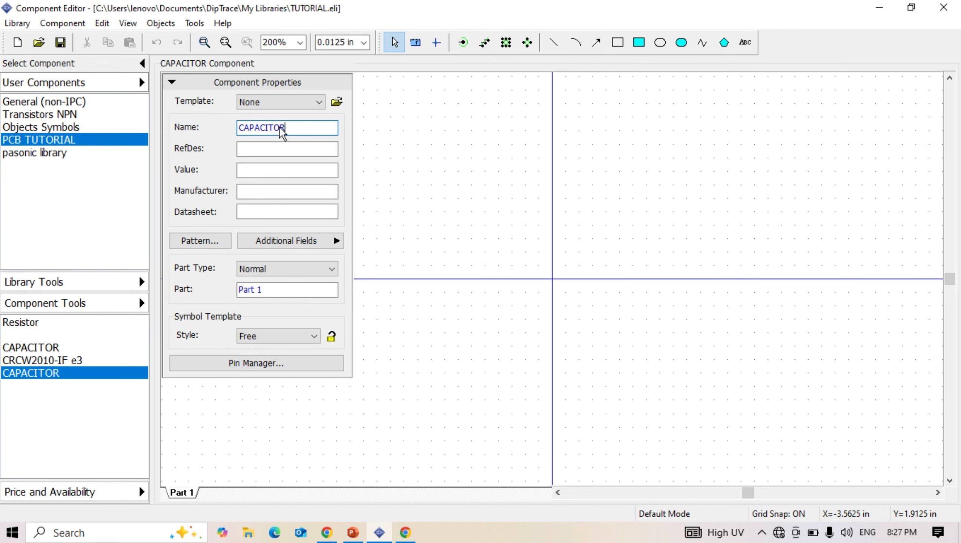
pyautogui.press('BackSpace')
pyautogui.press('BackSpace')
pyautogui.press('BackSpace')
pyautogui.press('BackSpace')
pyautogui.press('BackSpace')
pyautogui.press('BackSpace')
pyautogui.press('BackSpace')
pyautogui.press('BackSpace')
pyautogui.press('BackSpace')
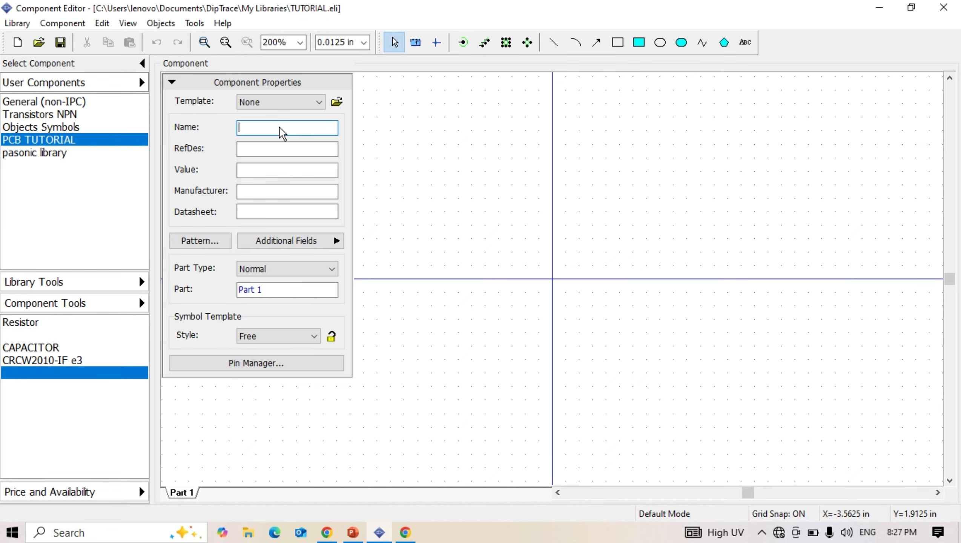
# Name the new component ELECTROLYTE CAPACITOR.
pyautogui.write('EL')
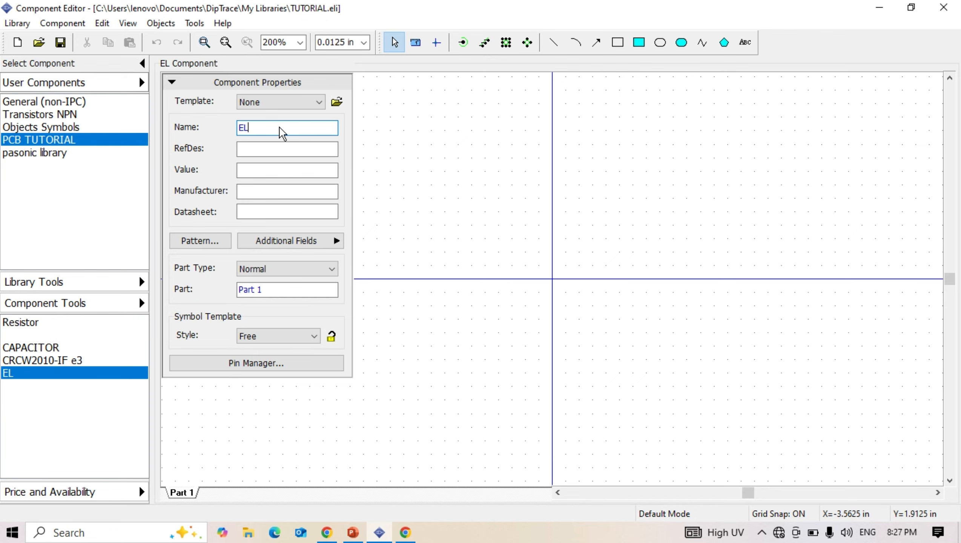
pyautogui.write('ECTR')
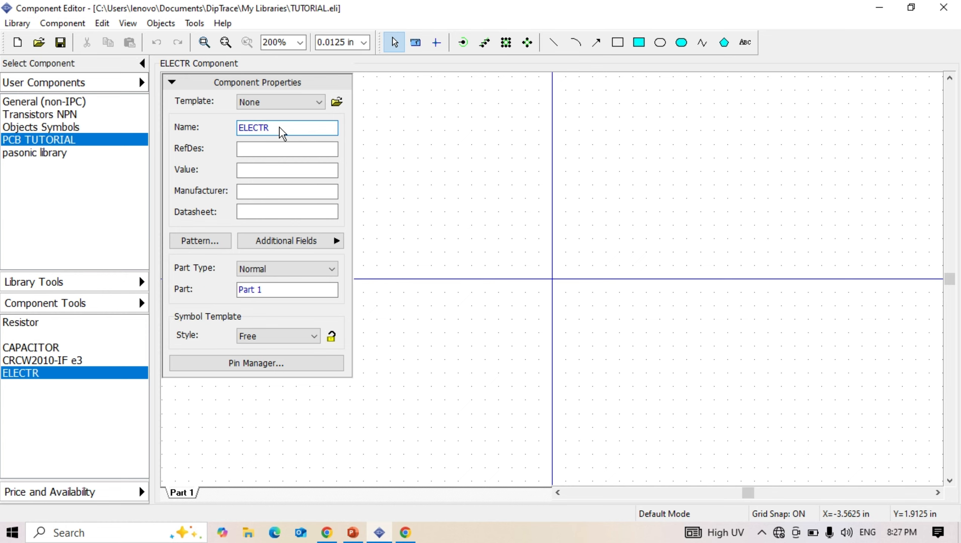
pyautogui.write('OLI')
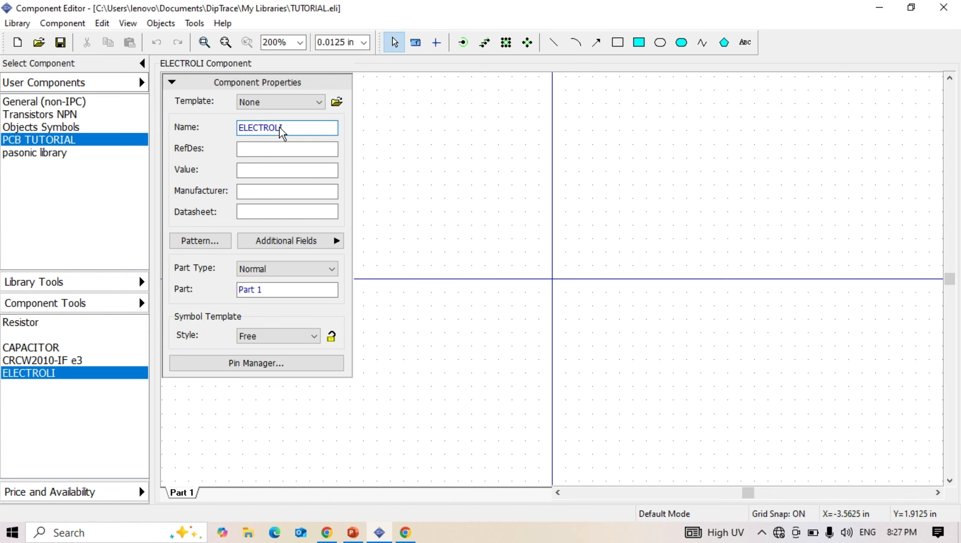
pyautogui.press('BackSpace')
pyautogui.write('YTE C')
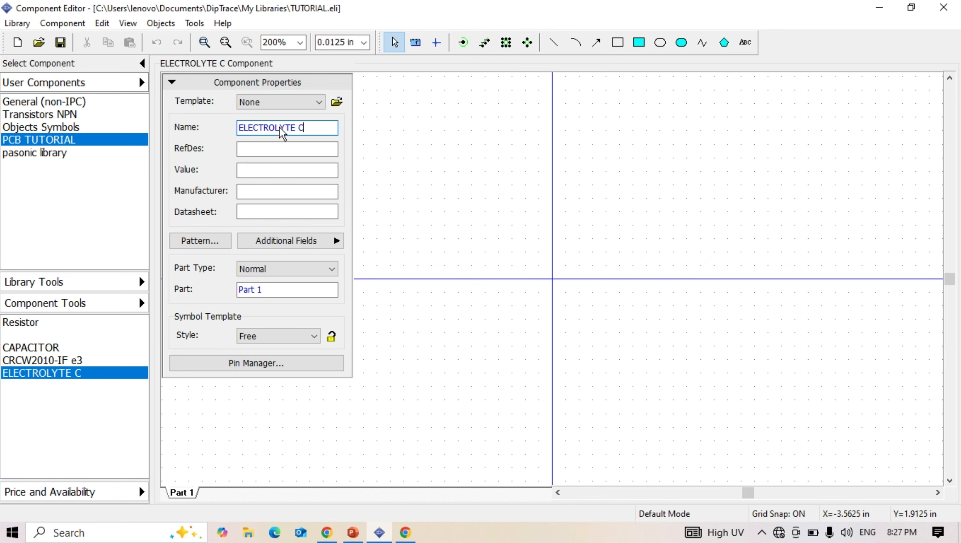
pyautogui.write('APAC')
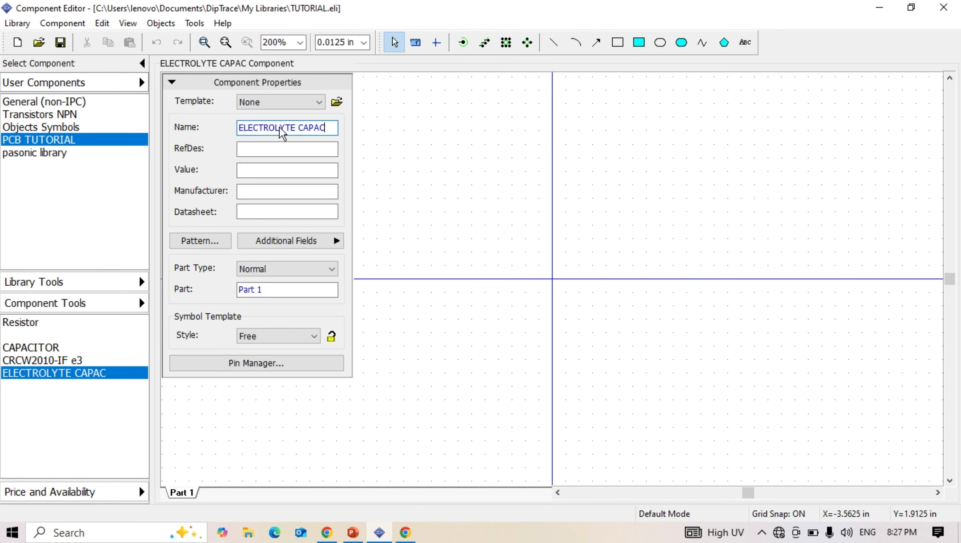
pyautogui.write('ITOR')
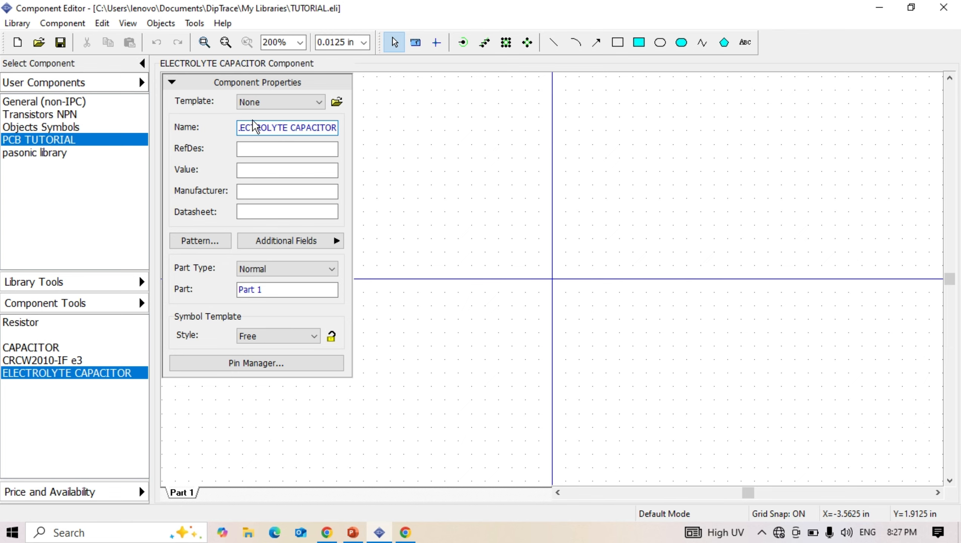
# Set the capacitor's reference designator to C and its value to 10uF.
pyautogui.click(256, 151)
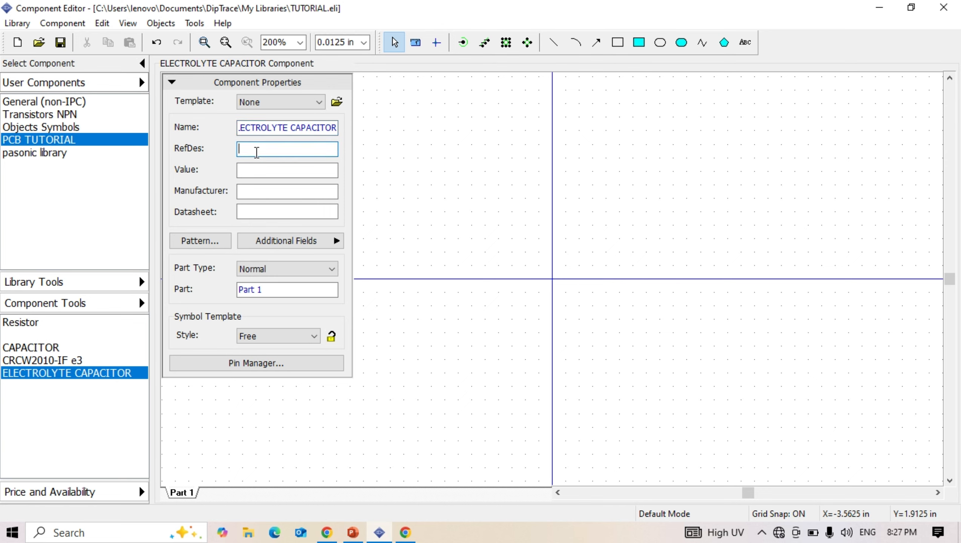
pyautogui.write('C')
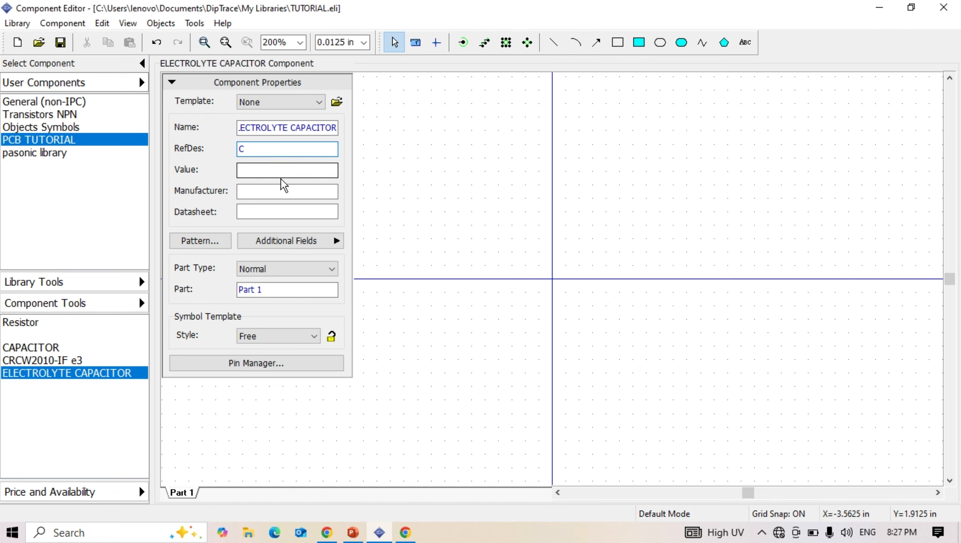
pyautogui.click(261, 172)
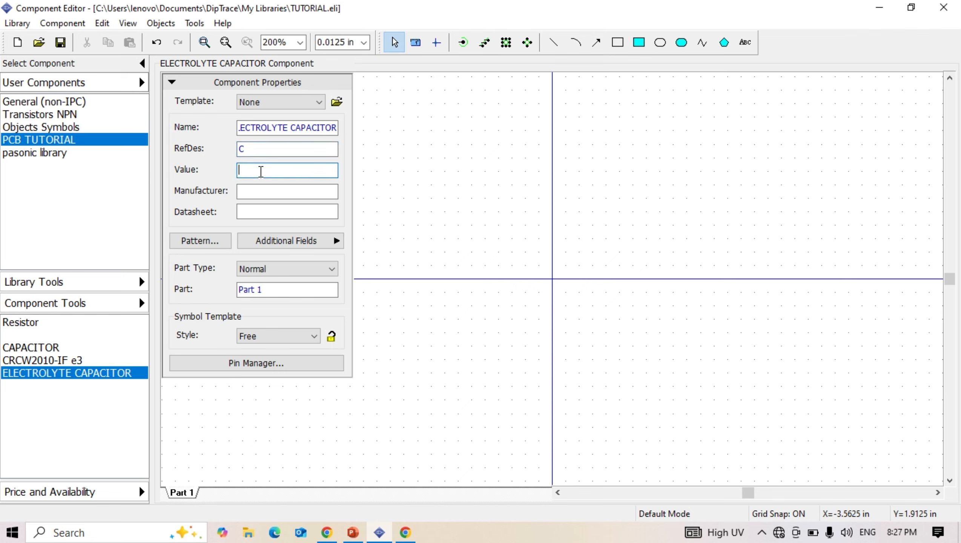
pyautogui.write('10uf')
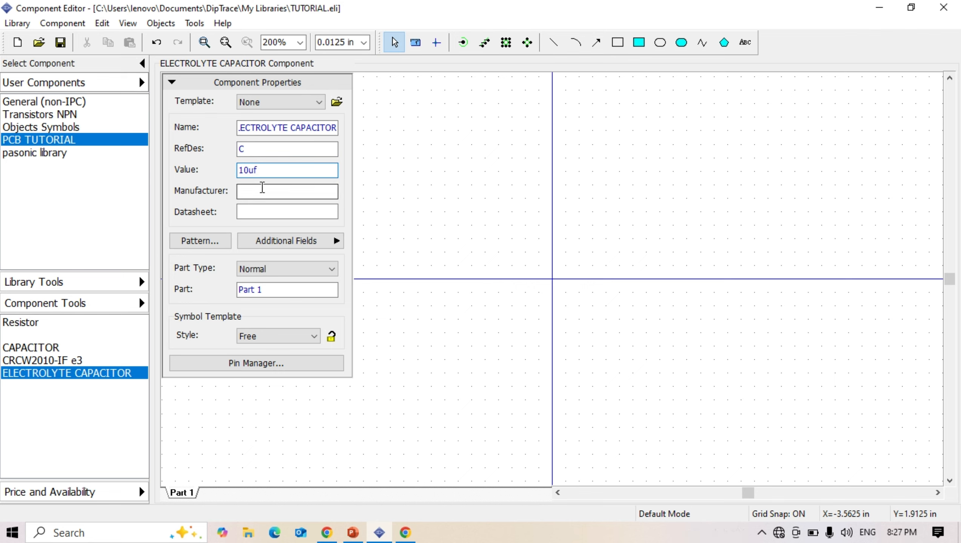
pyautogui.press('BackSpace')
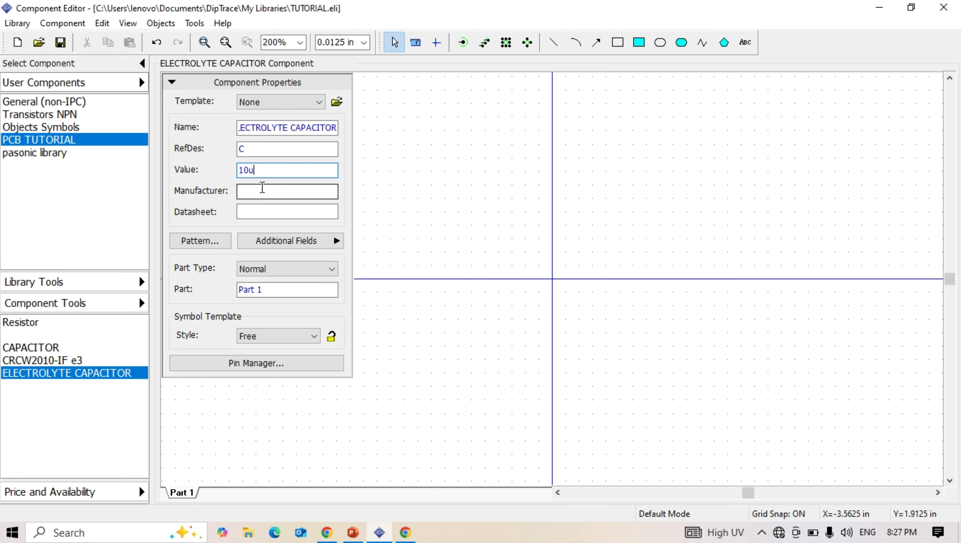
pyautogui.write('F')
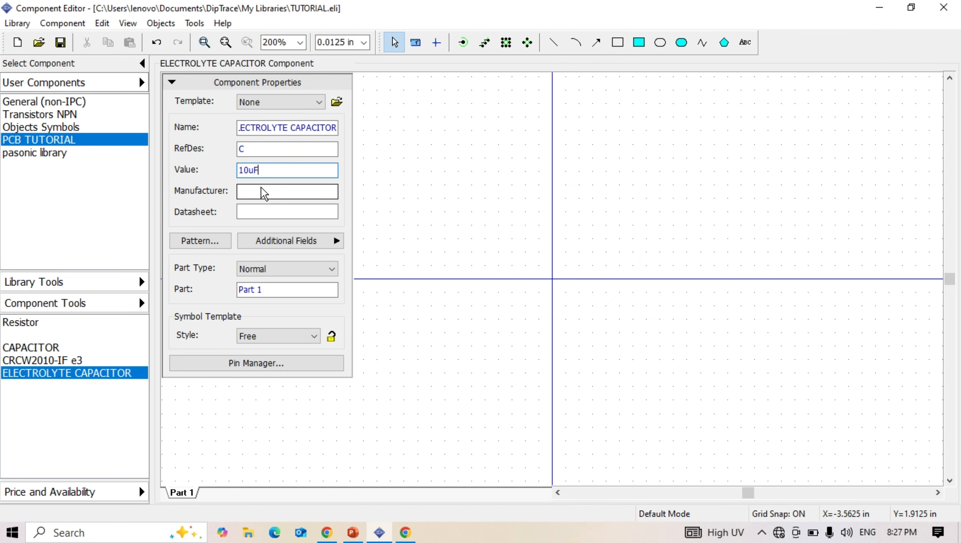
# Set the capacitor's symbol template style to 2 sides with a width of 0.1 in.
pyautogui.click(292, 338)
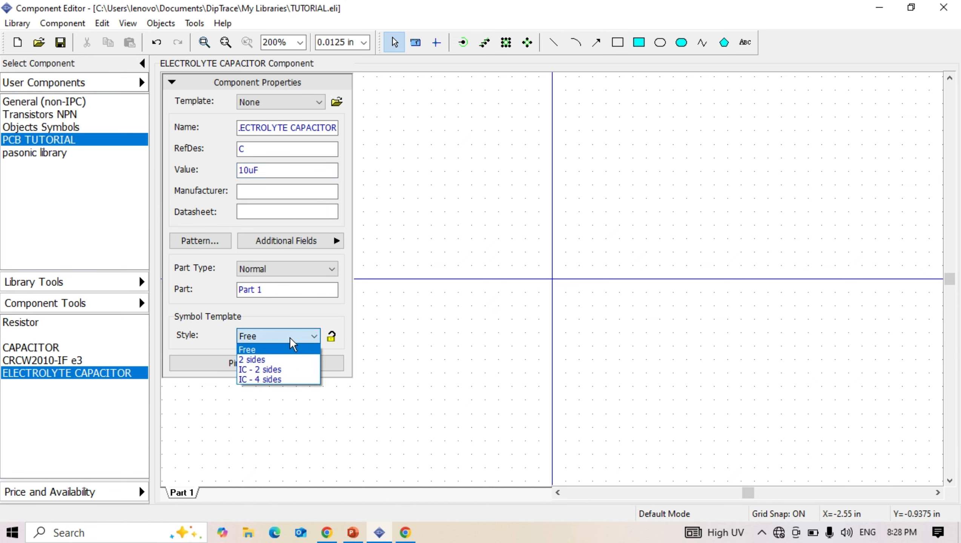
pyautogui.click(273, 361)
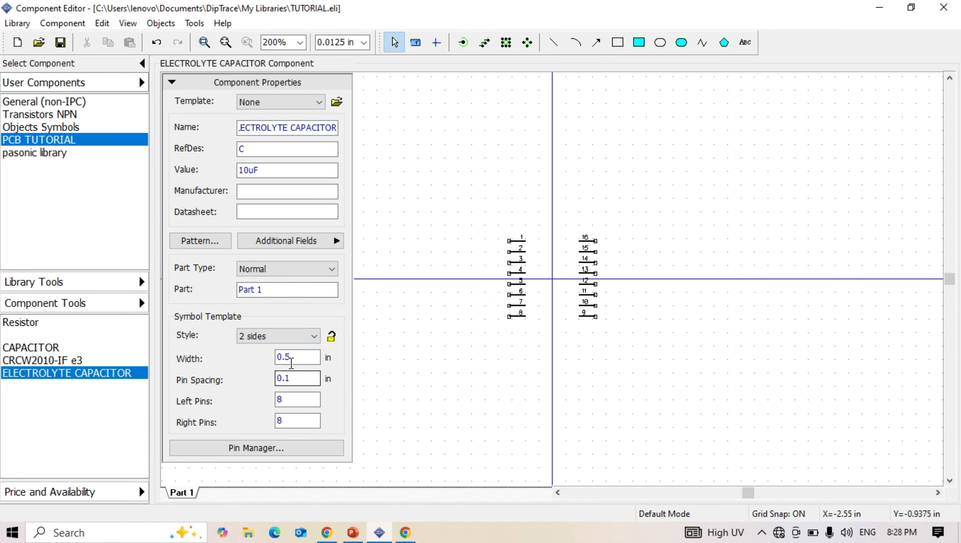
pyautogui.click(296, 354)
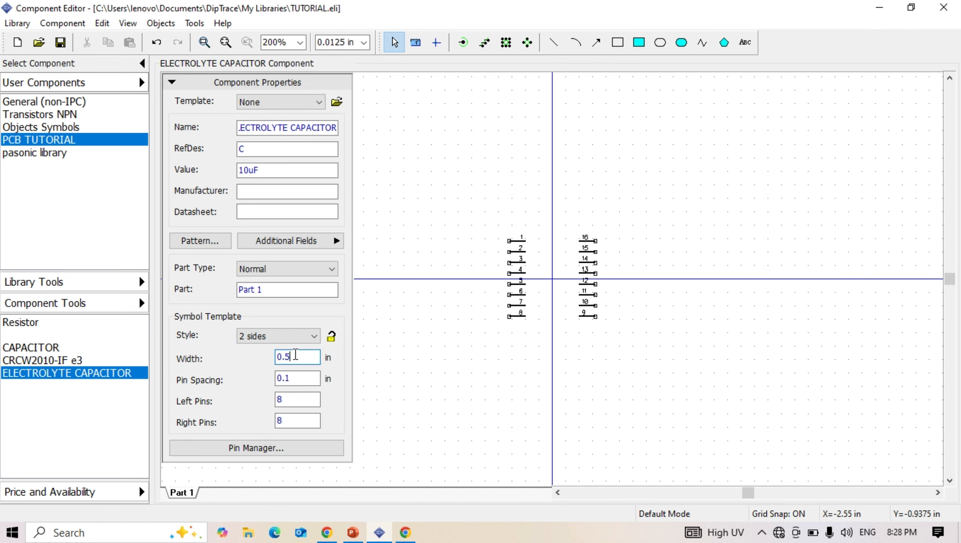
pyautogui.press('BackSpace')
pyautogui.write('.')
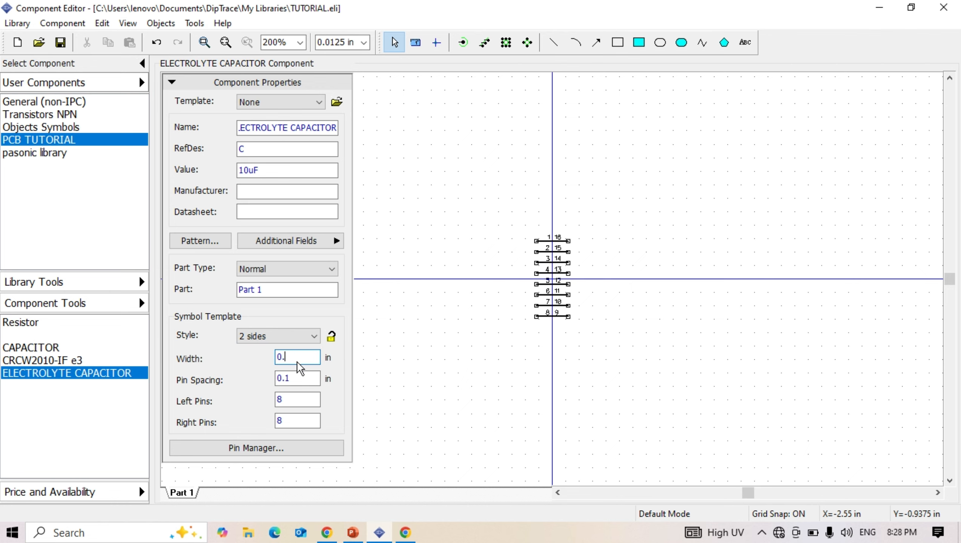
pyautogui.write('1')
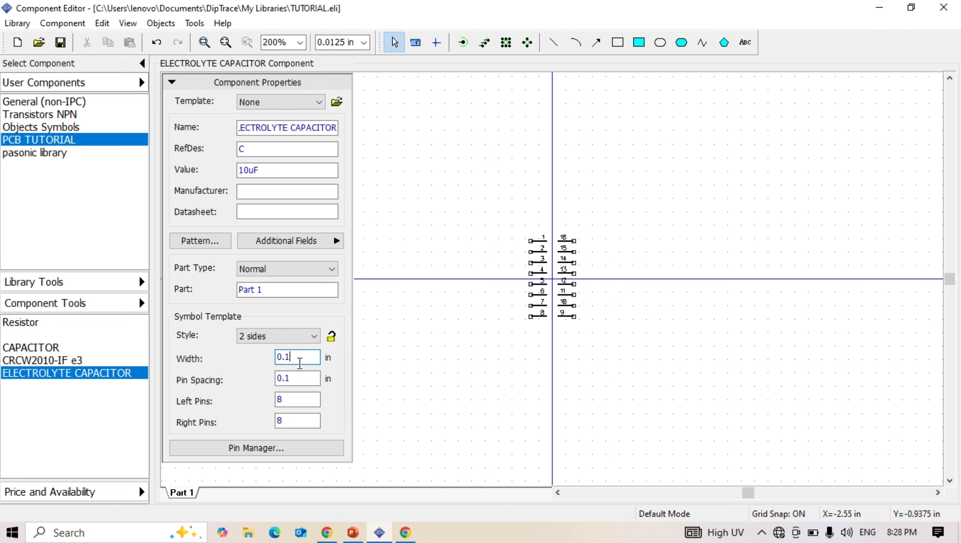
pyautogui.click(302, 377)
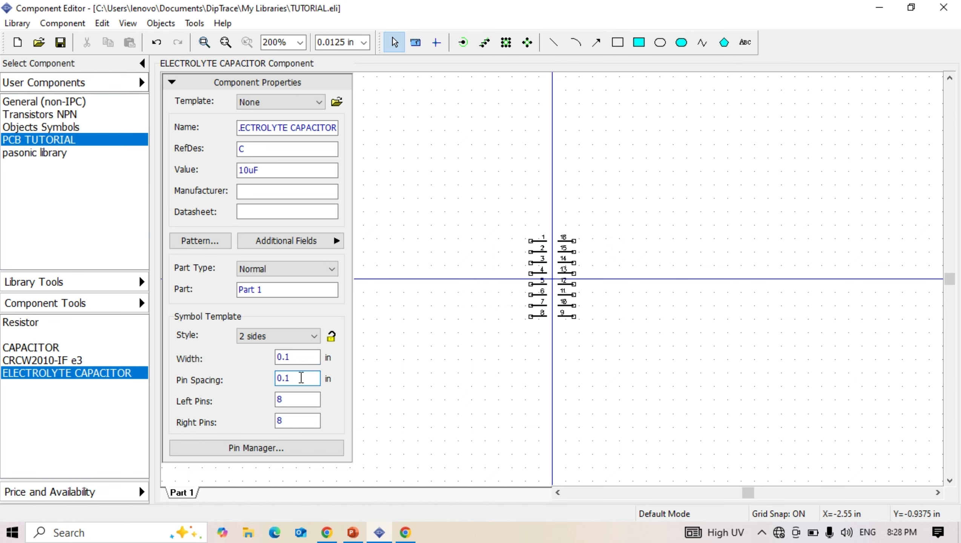
# Set the symbol's left and right pins to 1 each and collapse the component properties.
pyautogui.click(300, 397)
pyautogui.write('1')
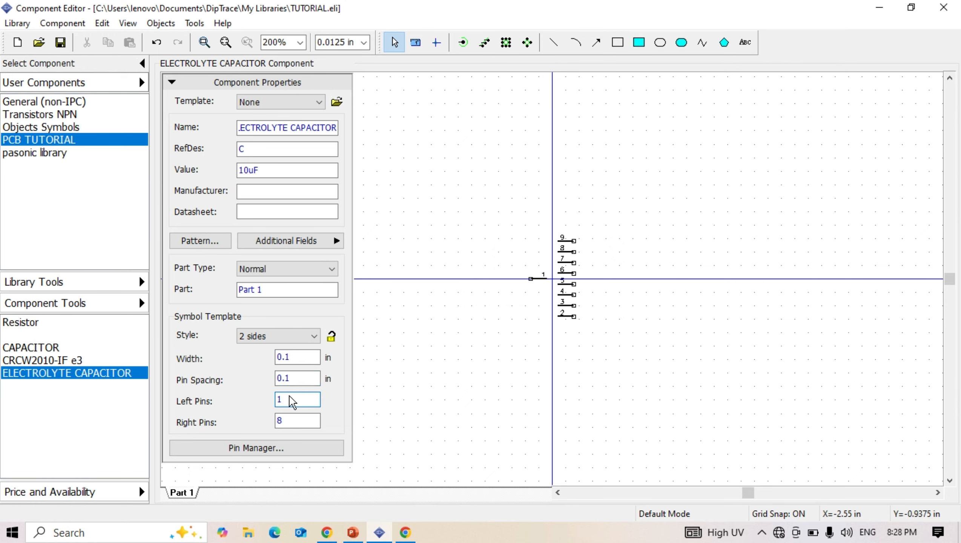
pyautogui.click(288, 422)
pyautogui.write('1')
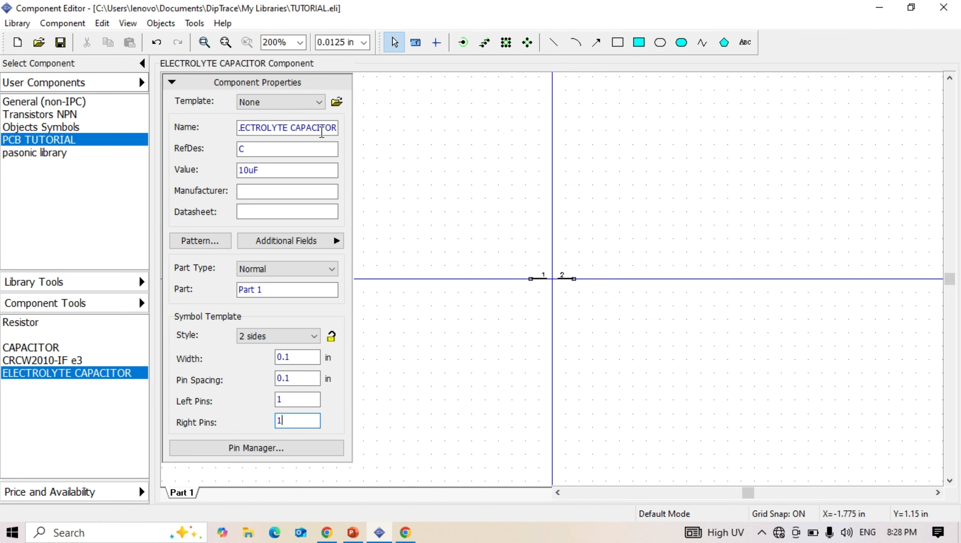
pyautogui.click(172, 82)
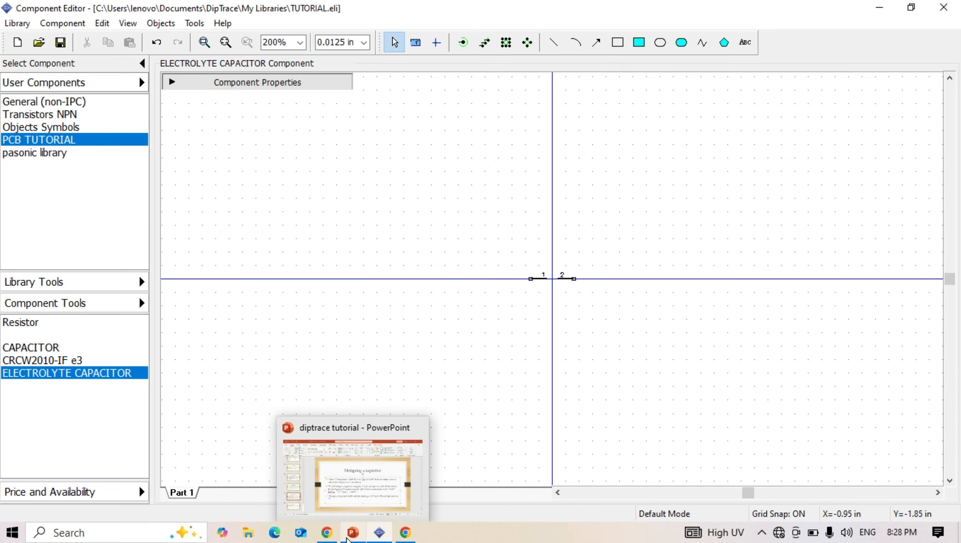
# Read the capacitor slides in PowerPoint through the grid-size and graphics instructions, and return to Component Editor.
pyautogui.click(350, 535)
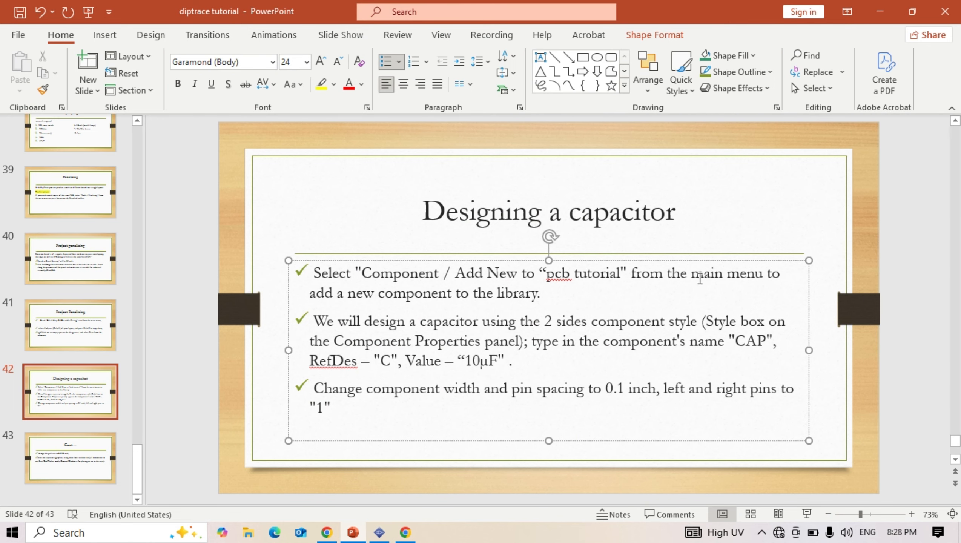
pyautogui.click(860, 401)
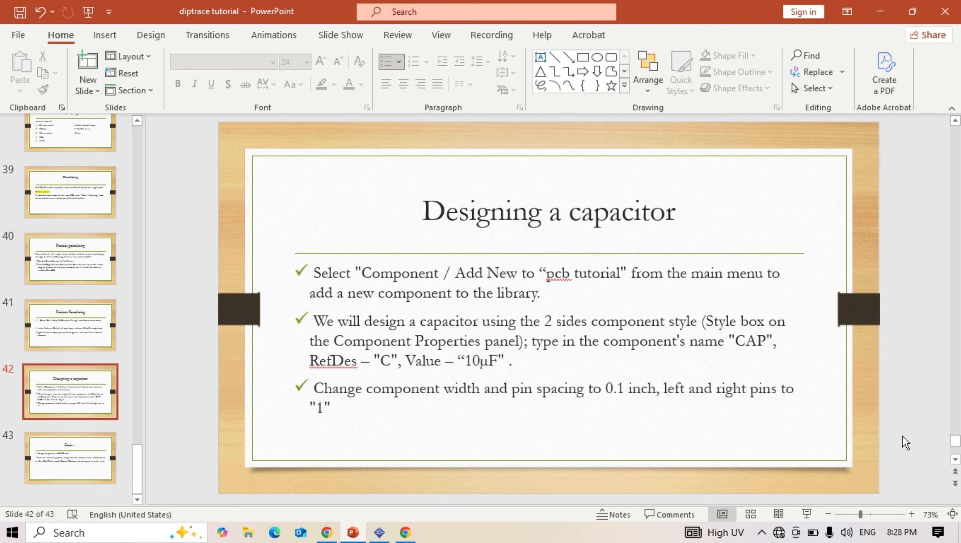
pyautogui.scroll(-1, 902, 436)
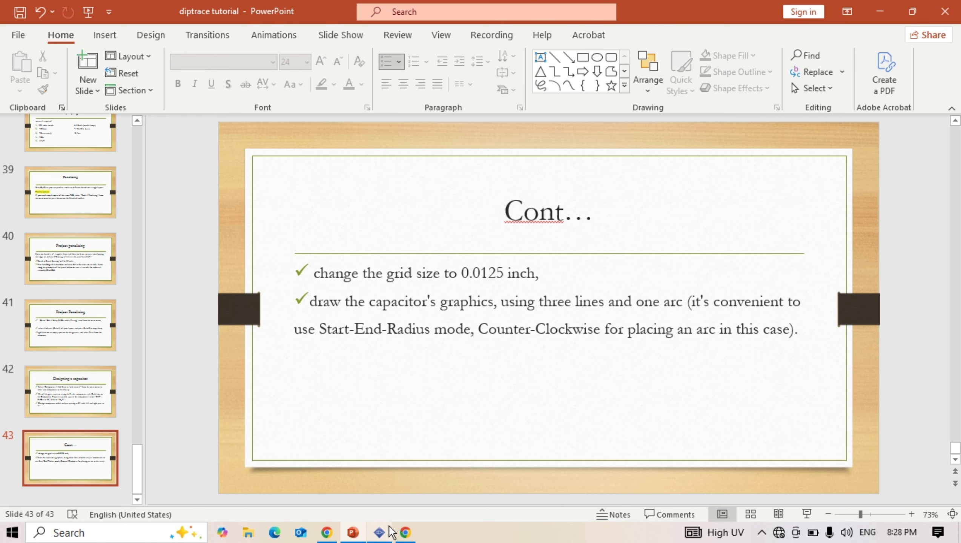
pyautogui.click(381, 533)
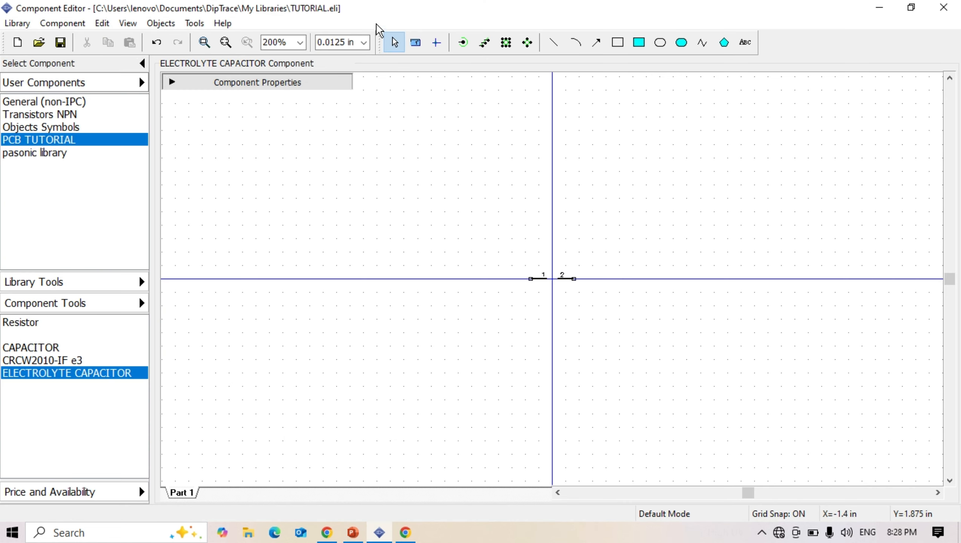
# Switch the grid size to 0.00625 in and back to 0.0125 in.
pyautogui.click(364, 42)
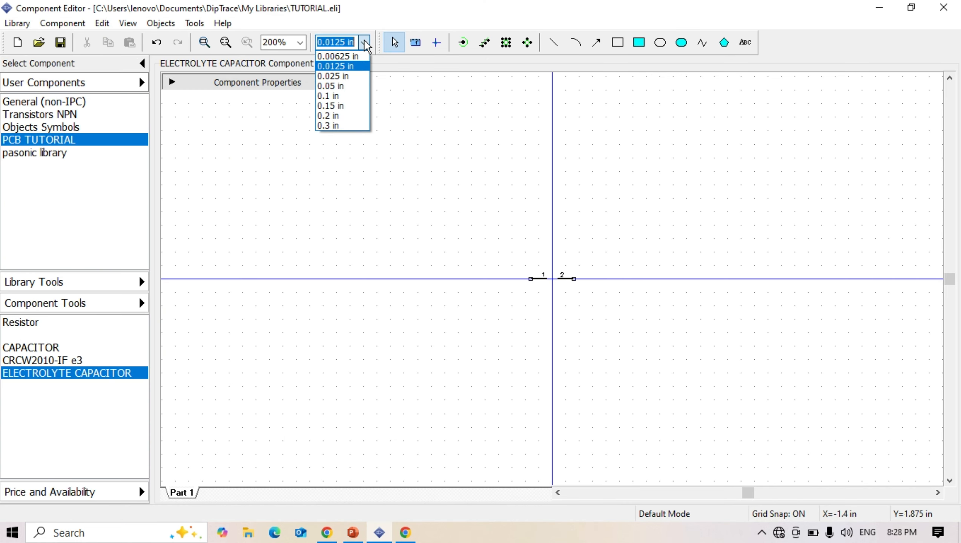
pyautogui.click(353, 57)
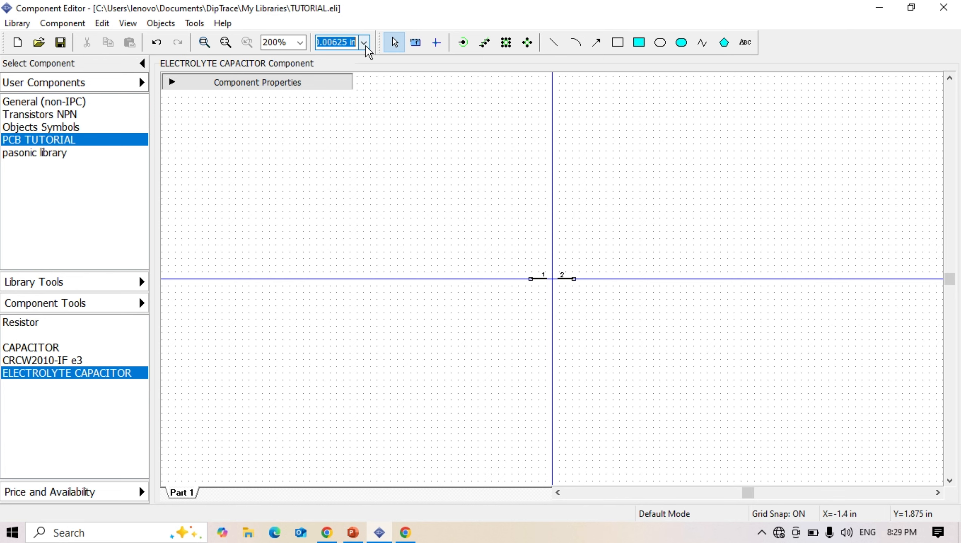
pyautogui.click(364, 43)
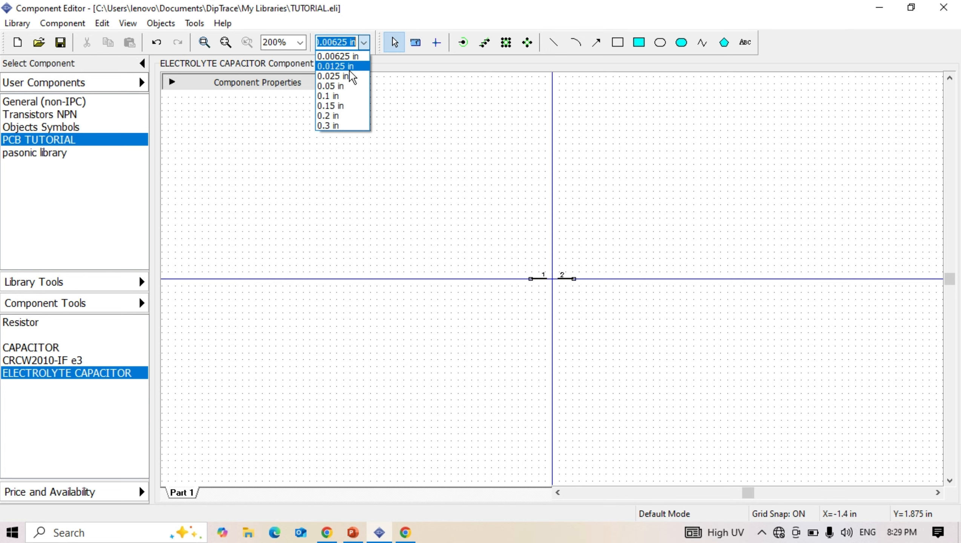
pyautogui.click(335, 63)
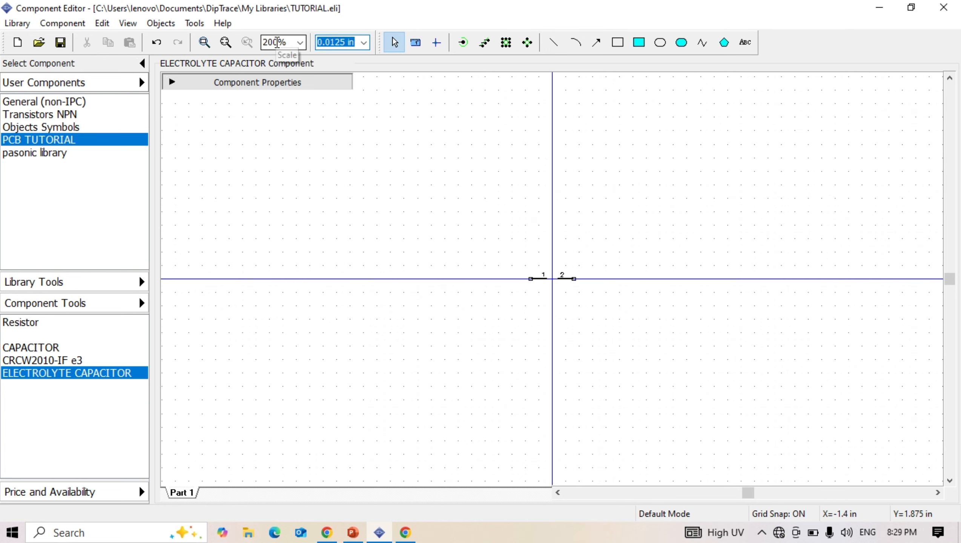
# Set the view scale to 2500% to enlarge the capacitor symbol.
pyautogui.click(277, 42)
pyautogui.click(277, 42)
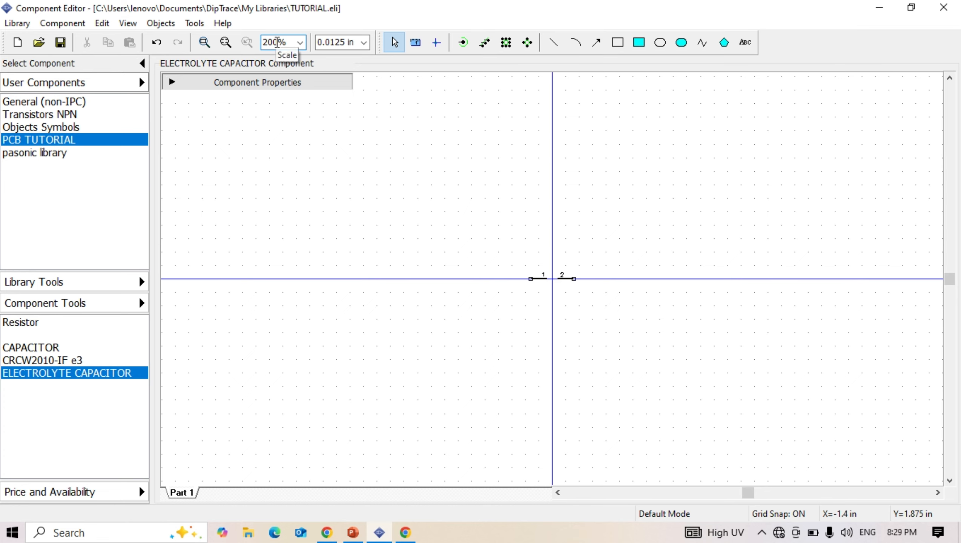
pyautogui.press('BackSpace')
pyautogui.press('BackSpace')
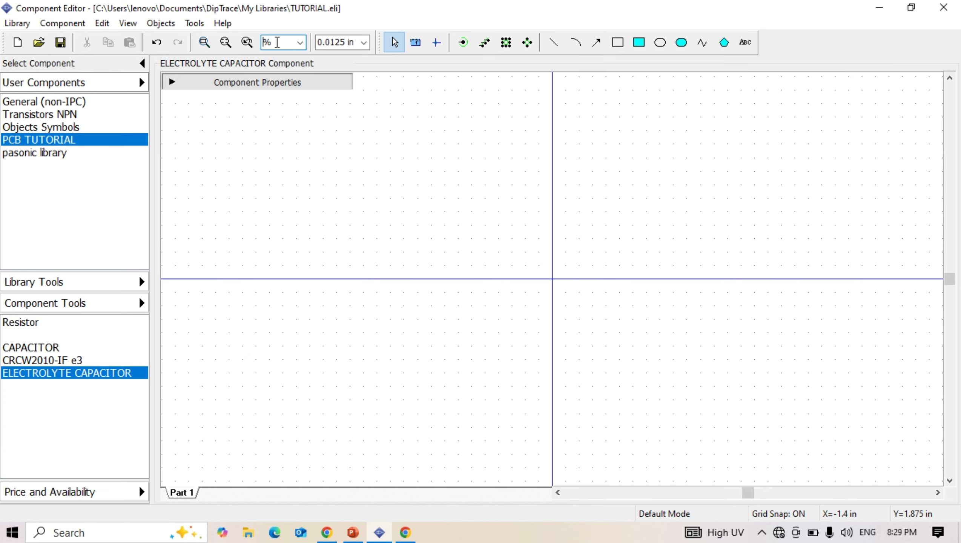
pyautogui.write('500')
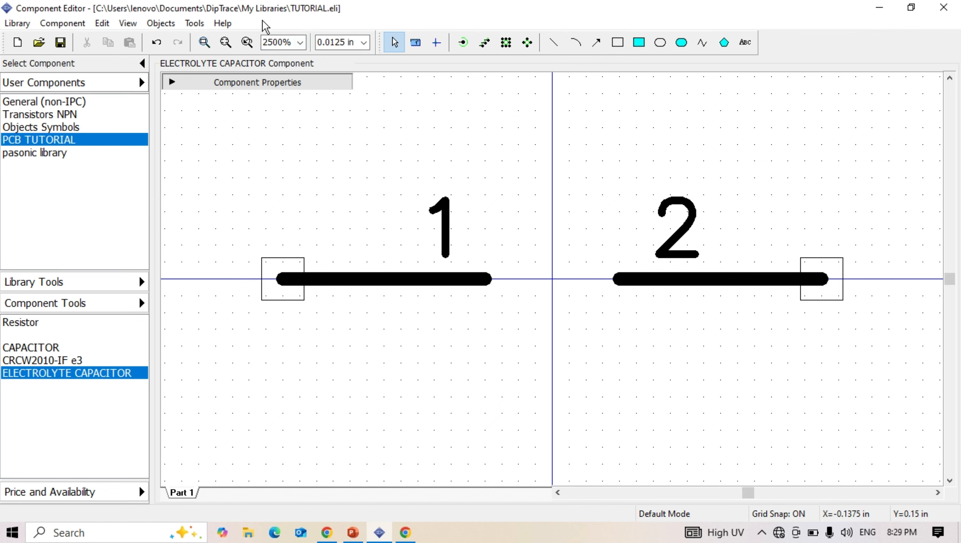
# Check the arc mode settings for shape placement, looking for Start - End - Radius and Counter-Clockwise.
pyautogui.click(195, 23)
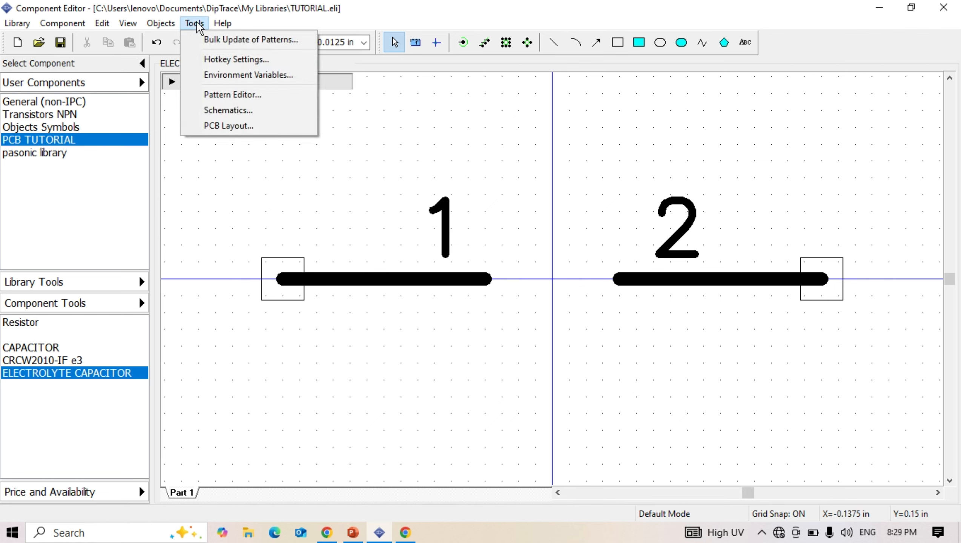
pyautogui.moveTo(171, 26)
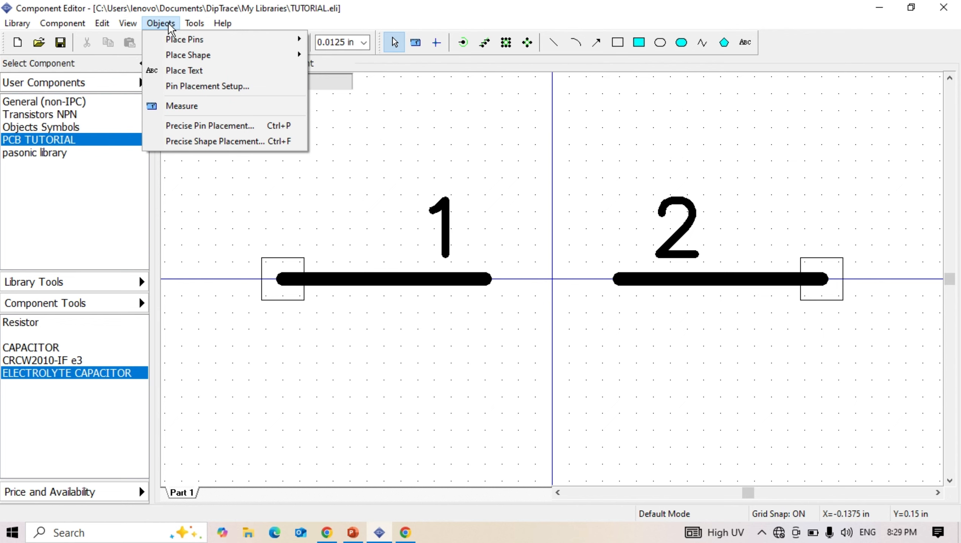
pyautogui.moveTo(233, 57)
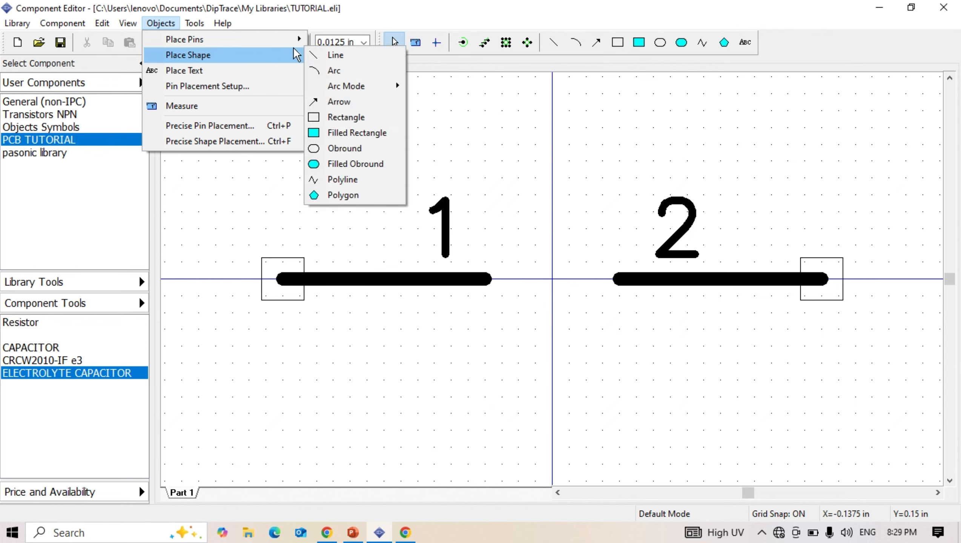
pyautogui.moveTo(361, 93)
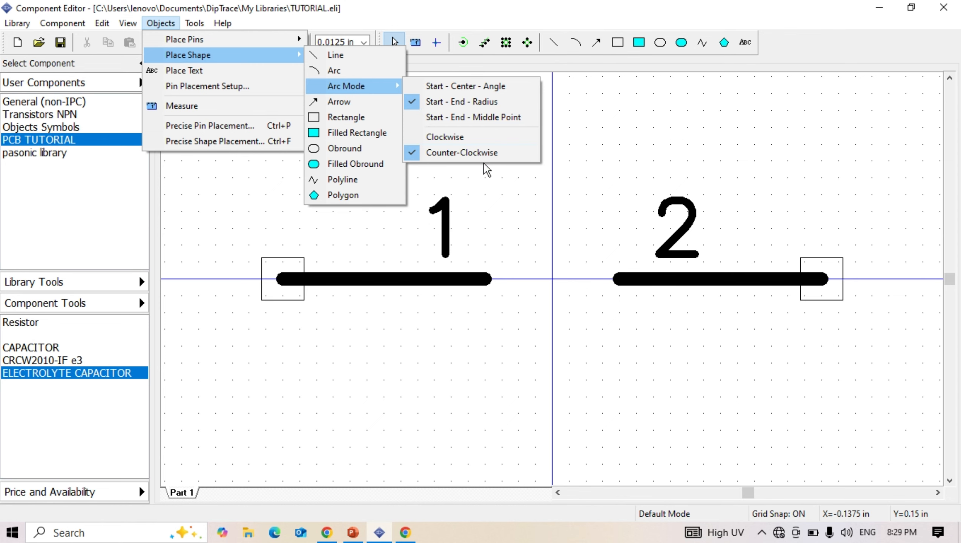
pyautogui.click(508, 369)
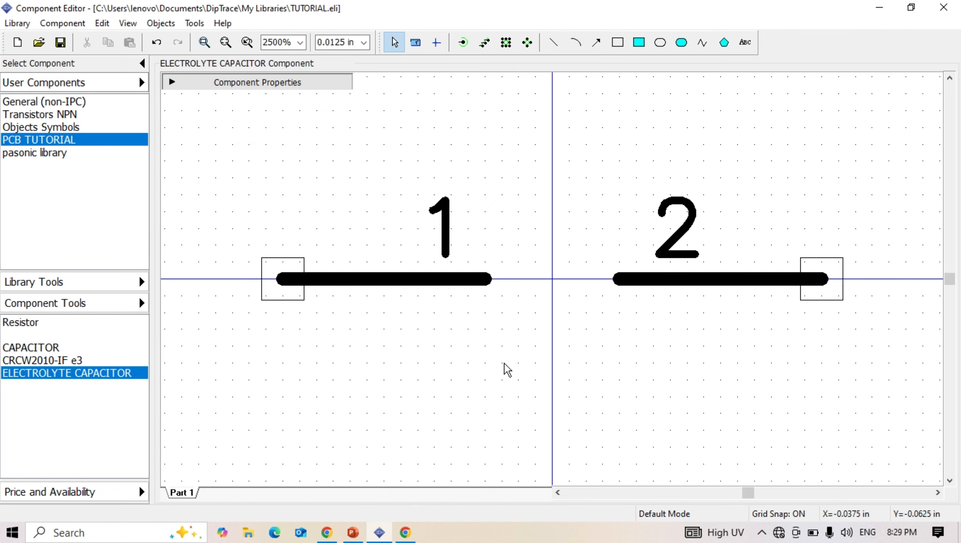
# Draw a line extending pin 1 inward to X=-0.0125 in and a vertical plate across its end, reaching above and below the axis.
pyautogui.click(554, 43)
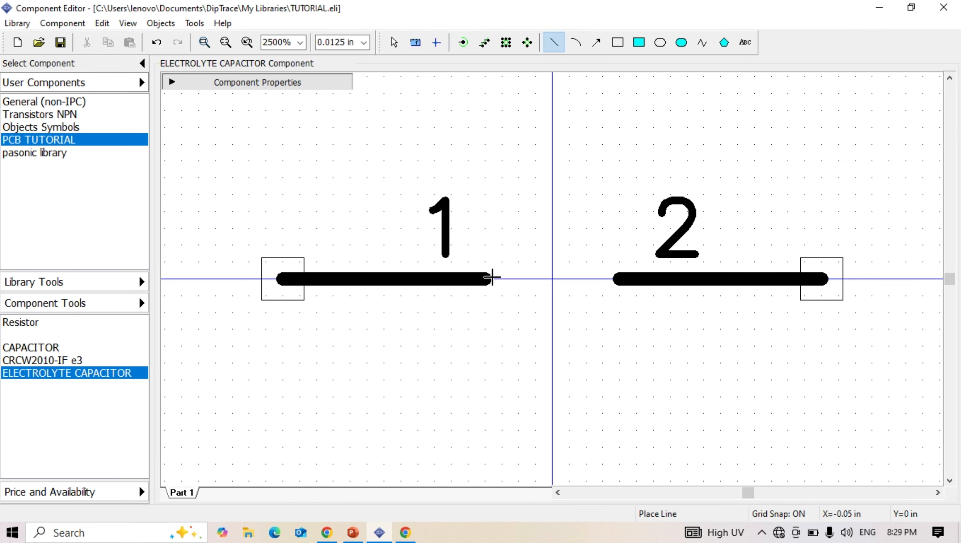
pyautogui.click(486, 279)
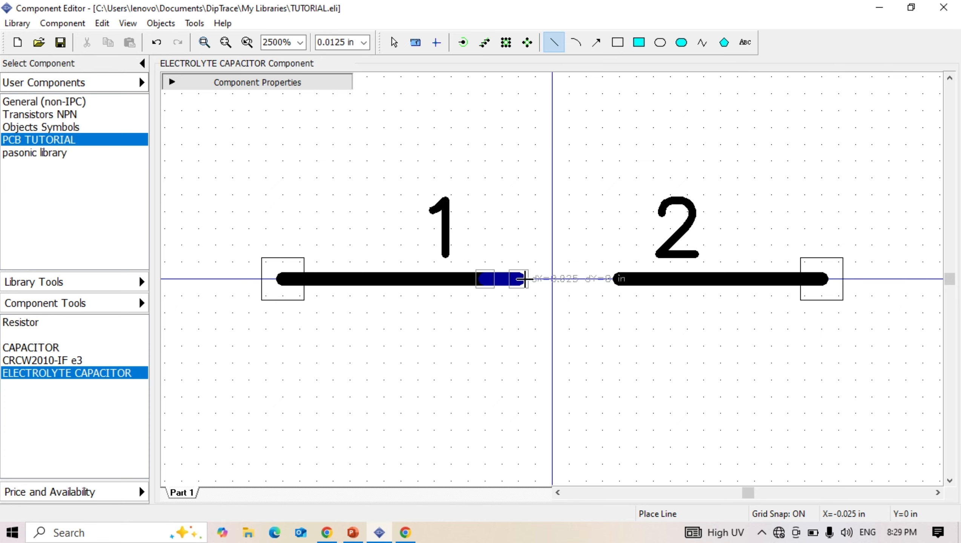
pyautogui.click(529, 279)
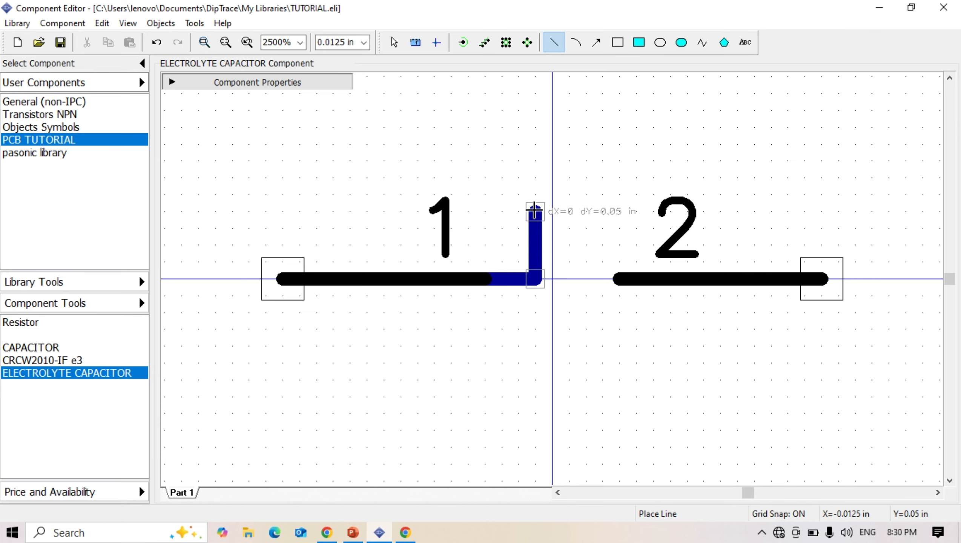
pyautogui.click(535, 195)
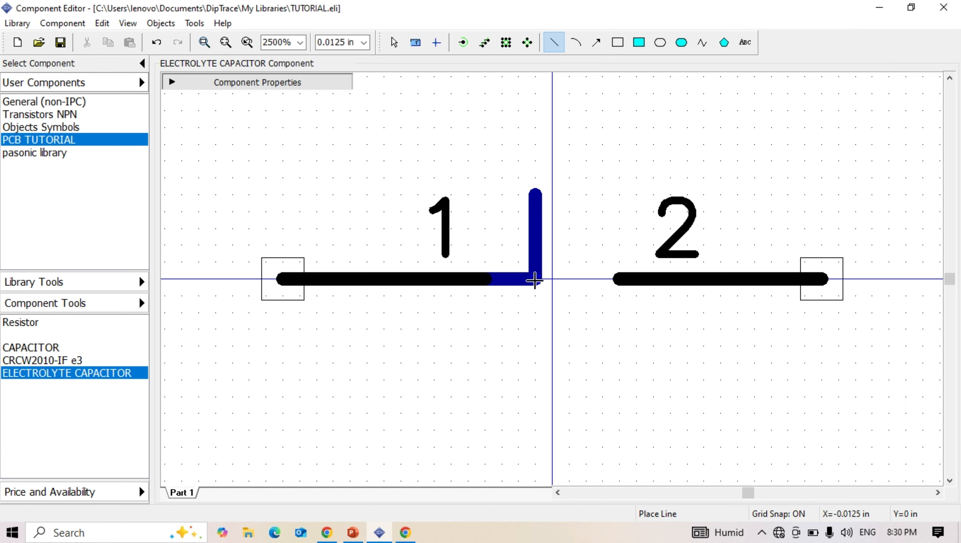
pyautogui.click(534, 281)
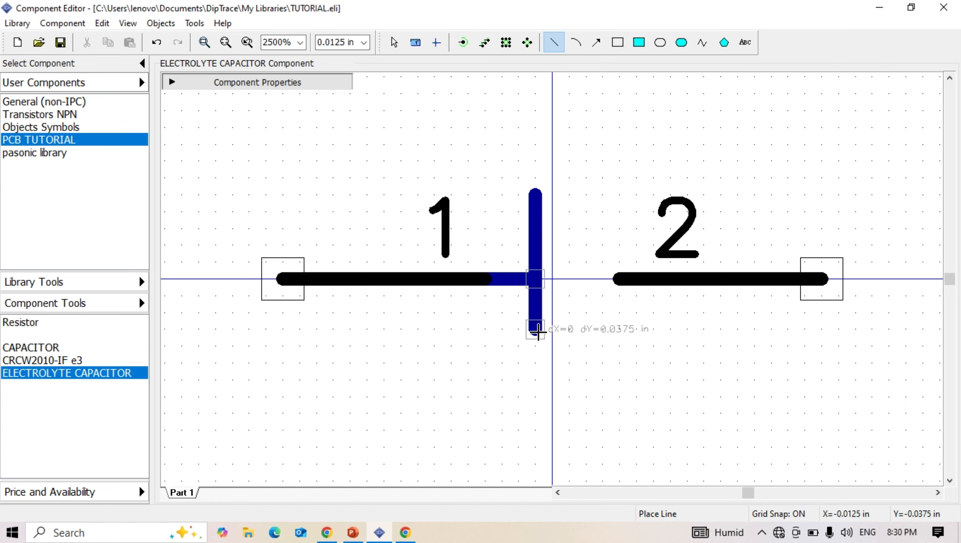
pyautogui.click(538, 340)
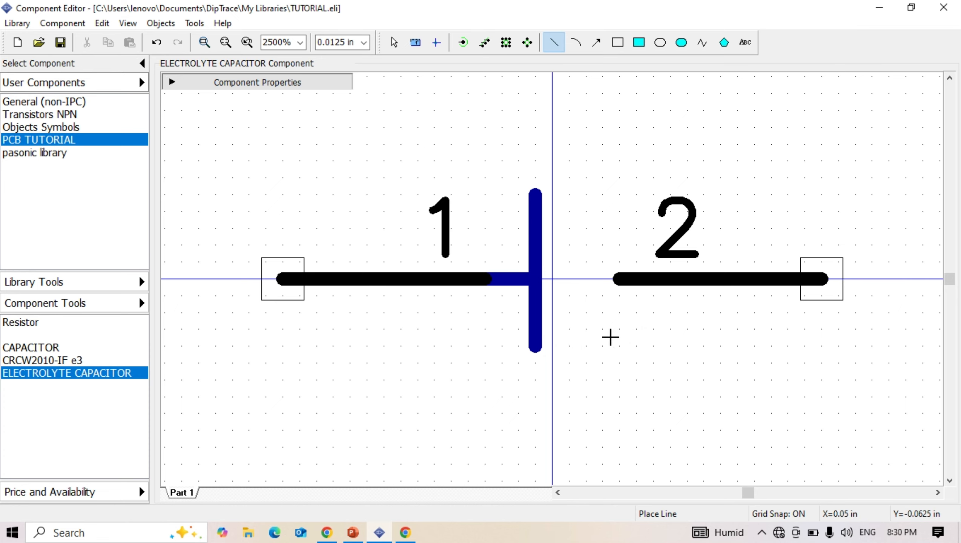
# Place an arc for the second plate beside pin 2, with vertically aligned endpoints at X=0.025 in, about 0.1 in apart.
pyautogui.click(576, 44)
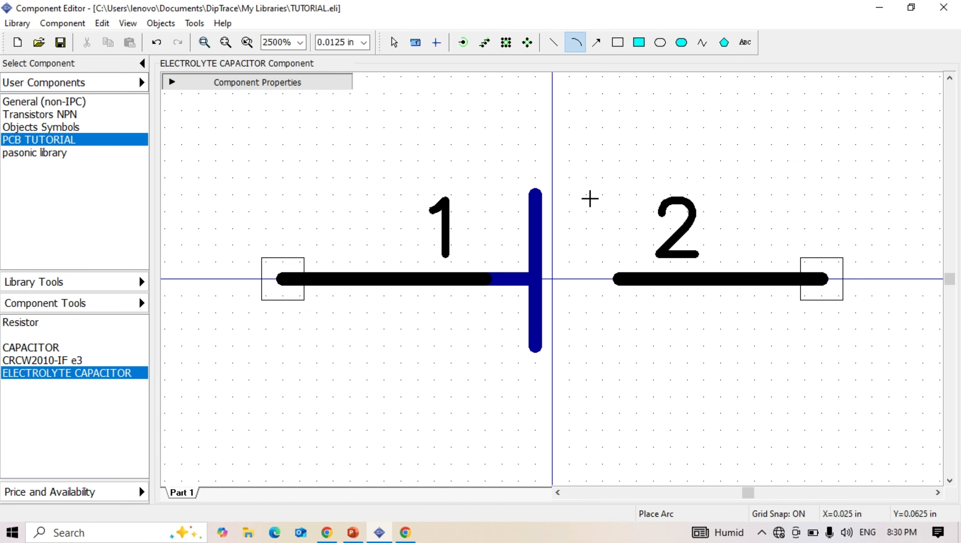
pyautogui.click(586, 195)
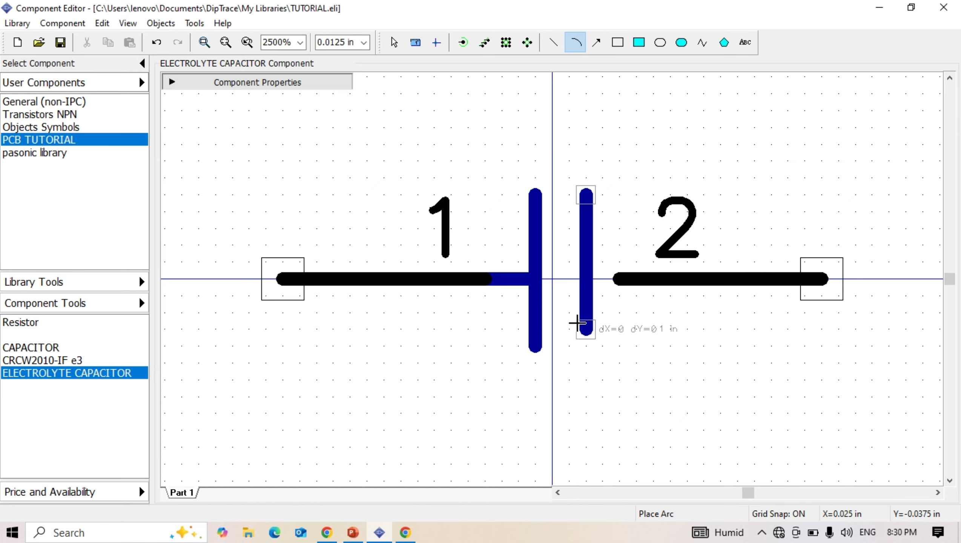
pyautogui.click(580, 325)
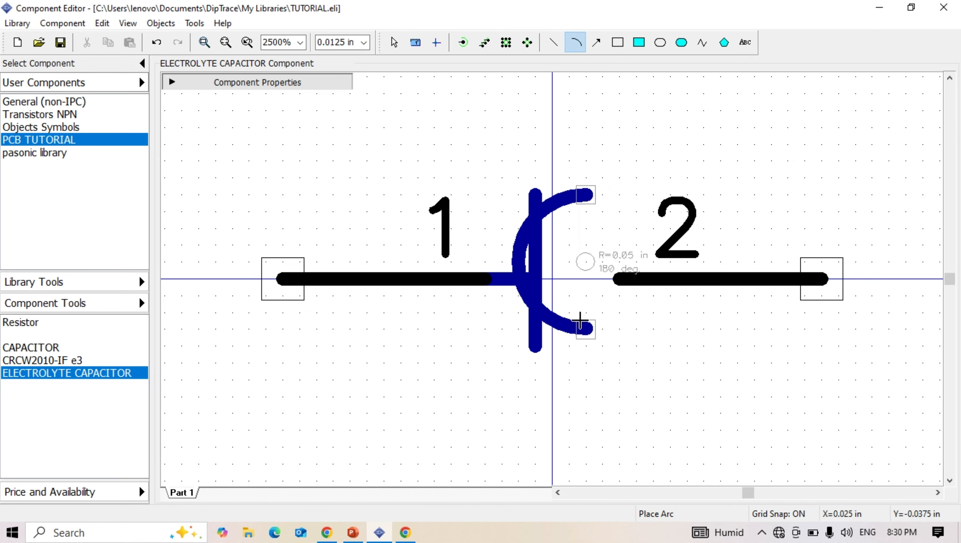